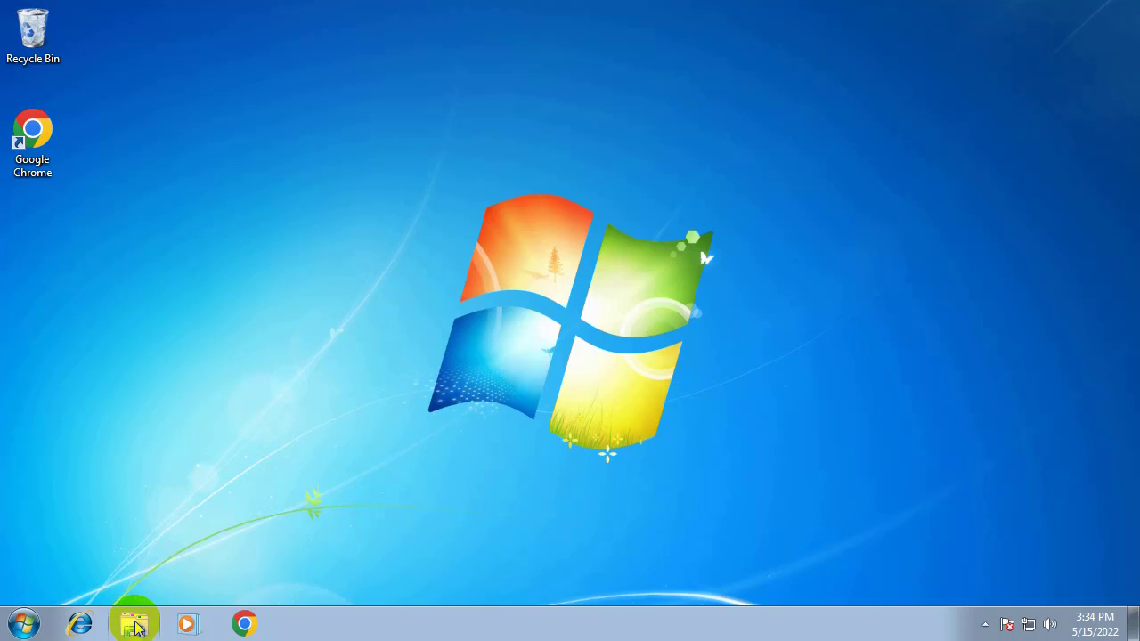
View the computer's basic system information and close it again
right_click(191, 367)
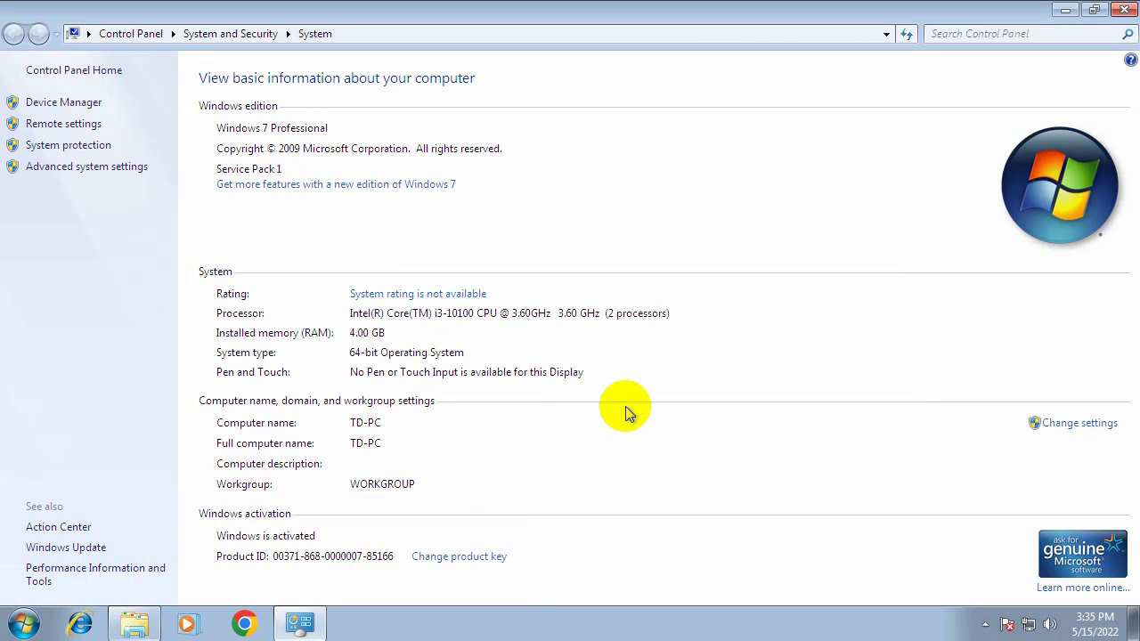
left_click(1122, 11)
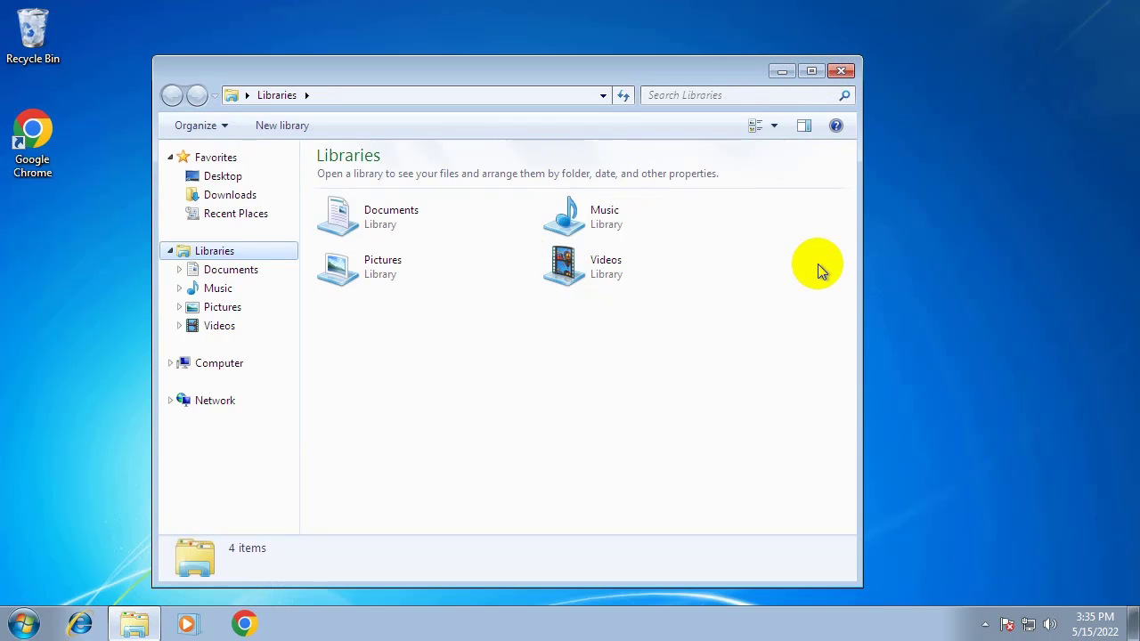
Open the New Volume (E:) drive that holds the Windows 10 disc images
left_click(239, 367)
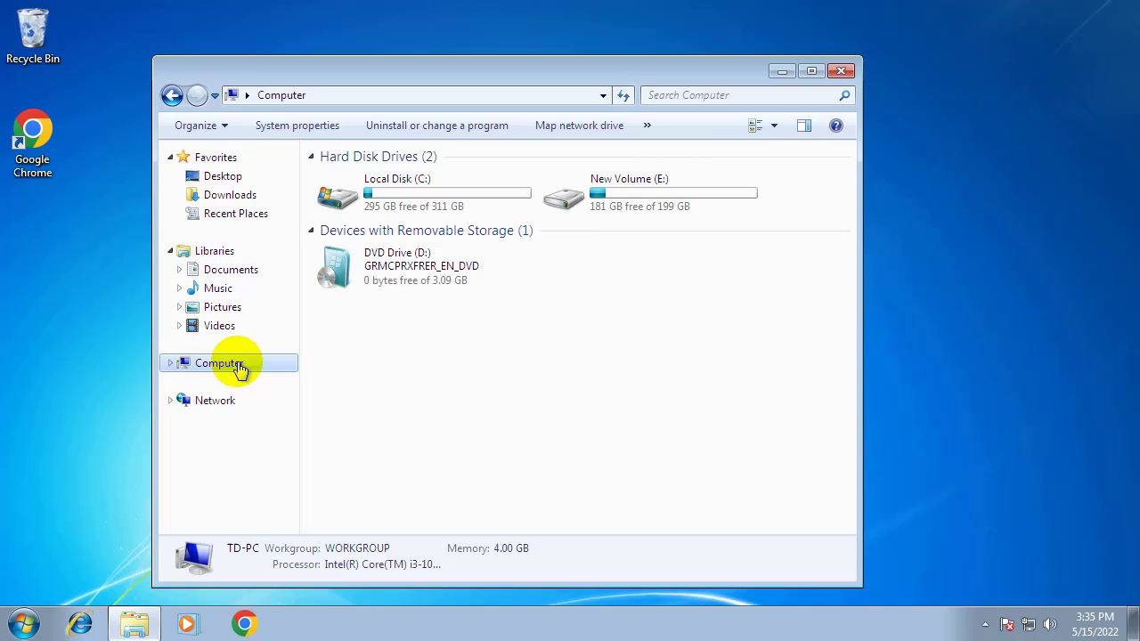
left_click(611, 204)
double_click(641, 205)
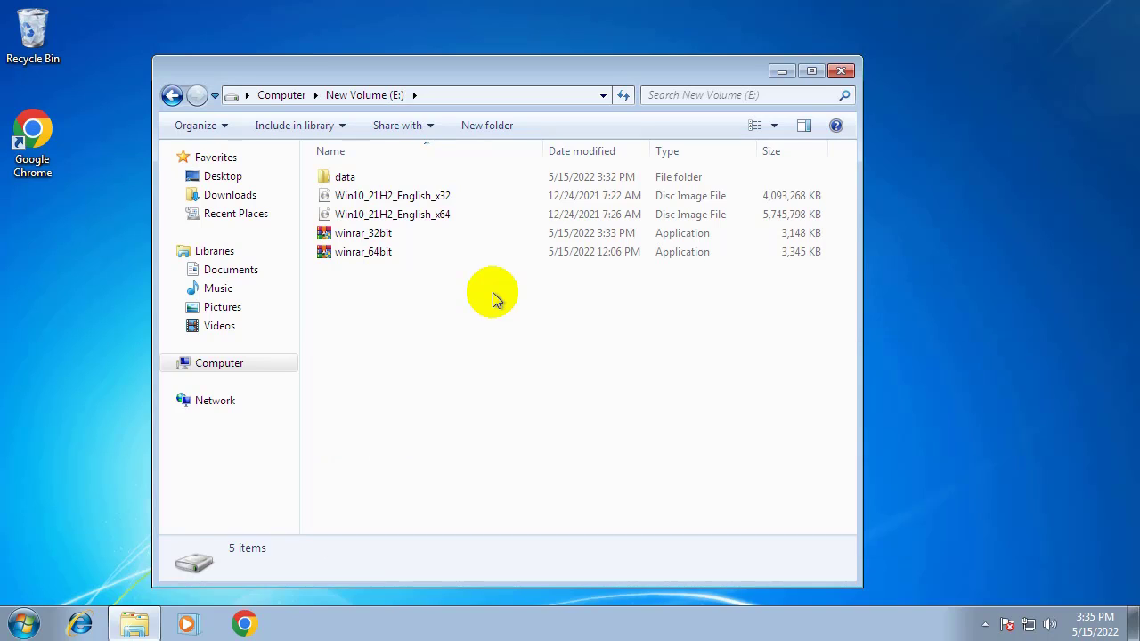
Check the computer's system type in its properties and get that window out of the way
right_click(263, 370)
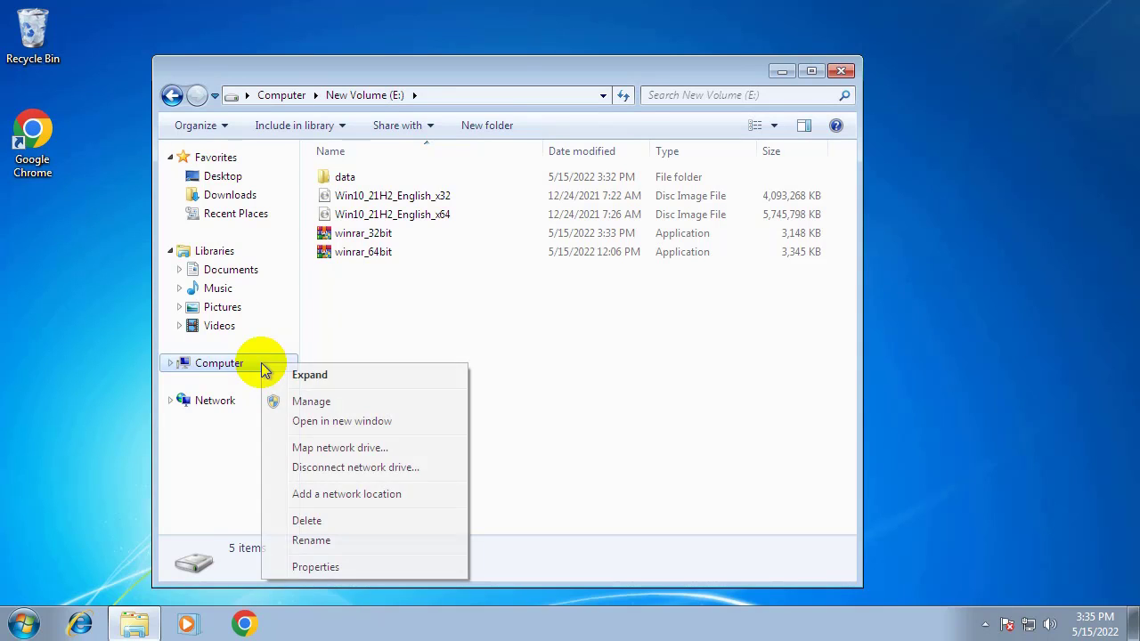
left_click(316, 567)
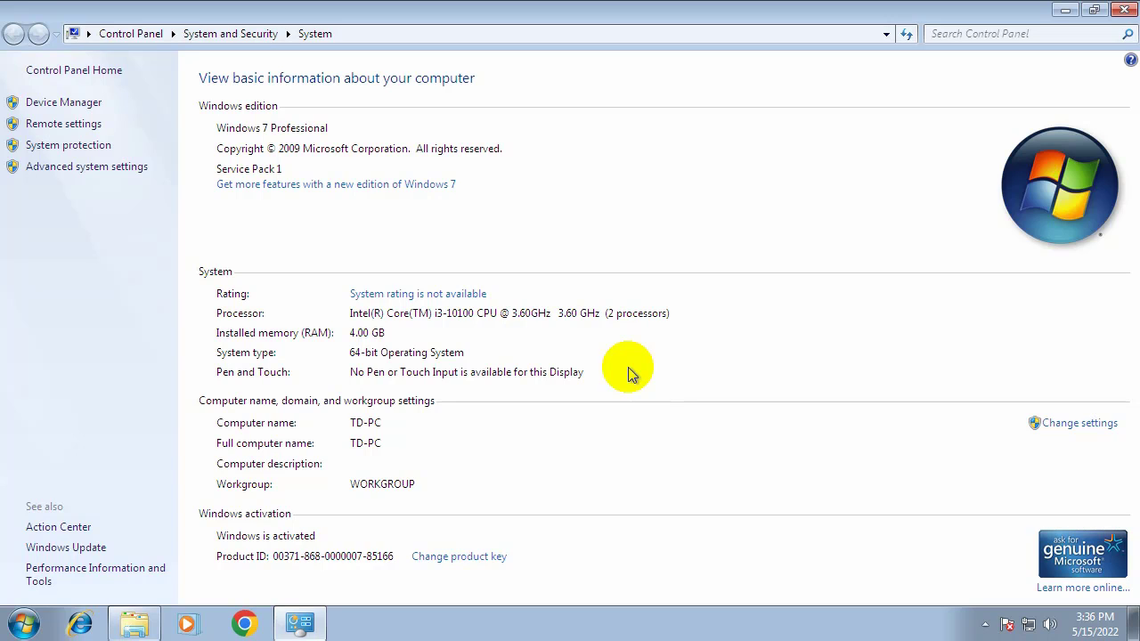
left_click(1065, 9)
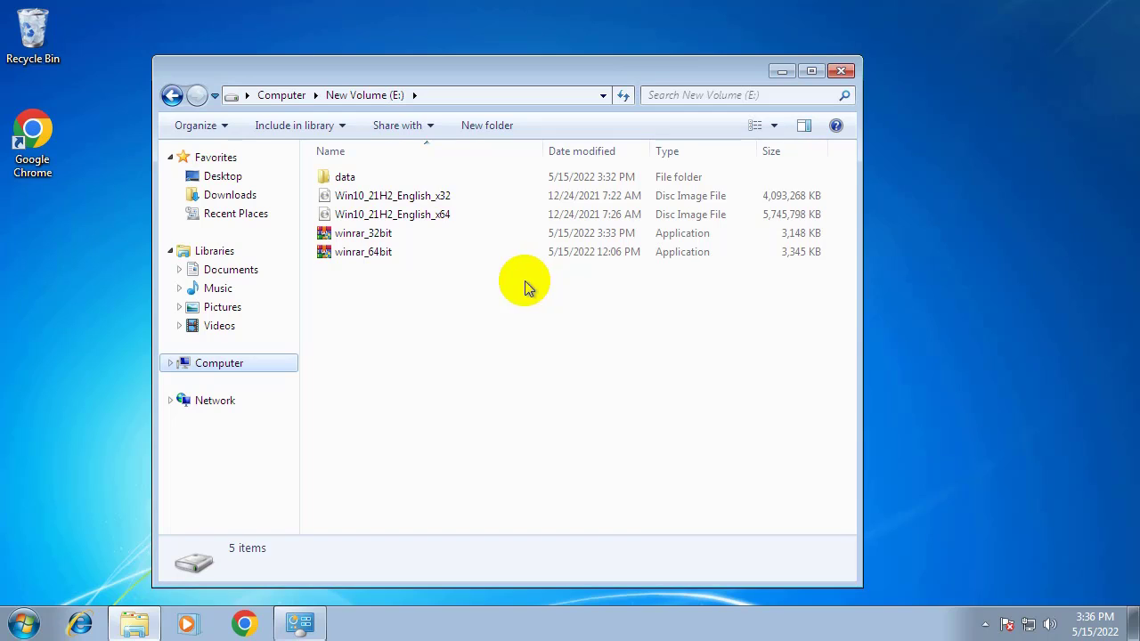
Extract the Win10_21H2_English_x64 disc image with WinRAR into a folder of the same name
left_click(443, 219)
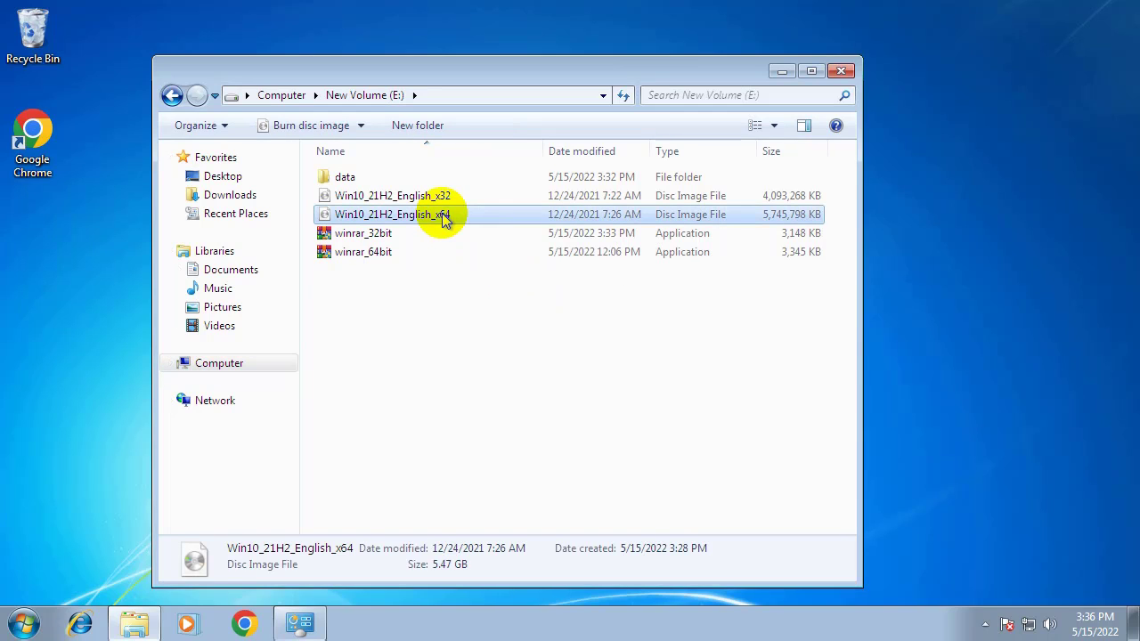
right_click(443, 219)
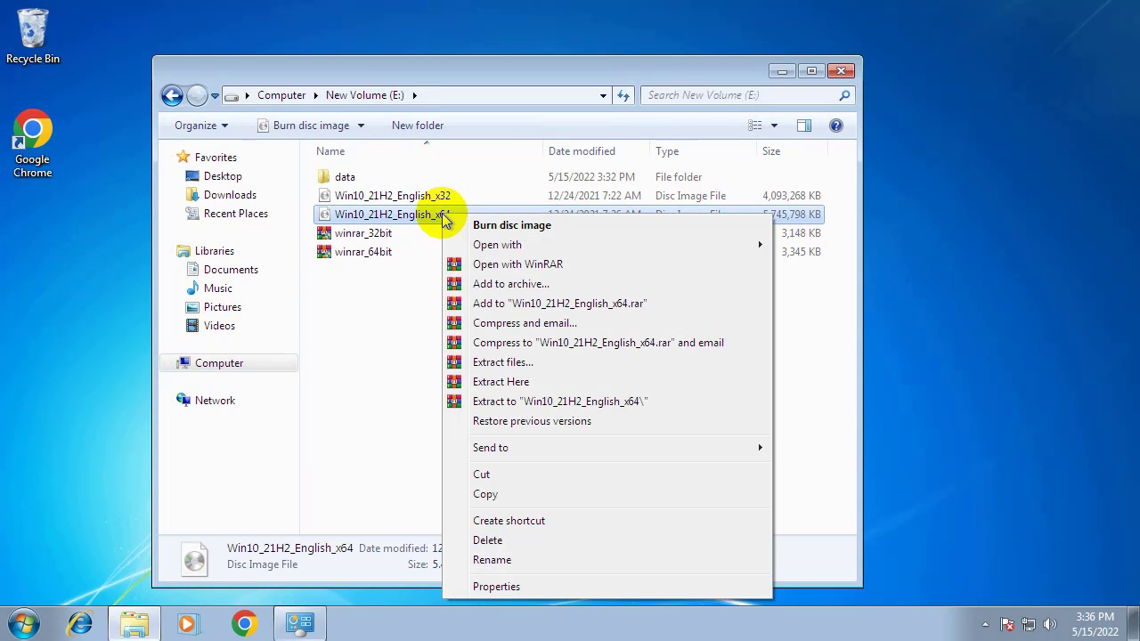
left_click(496, 405)
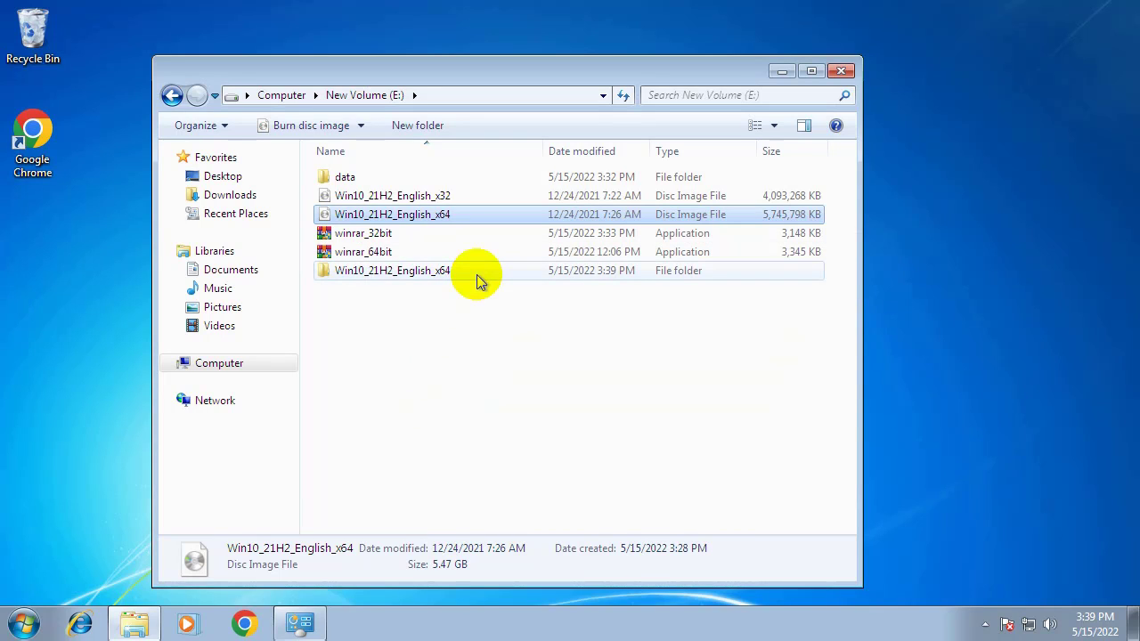
Run setup from the extracted Win10_21H2_English_x64 folder and allow it to make changes to the computer
mouse_move(477, 274)
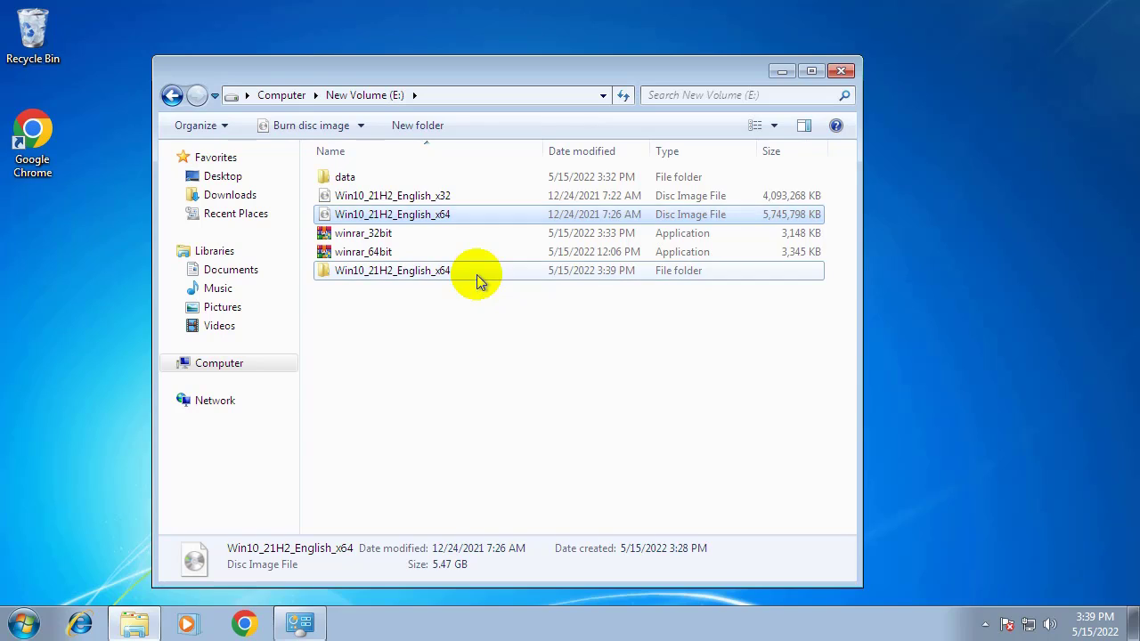
left_click(476, 274)
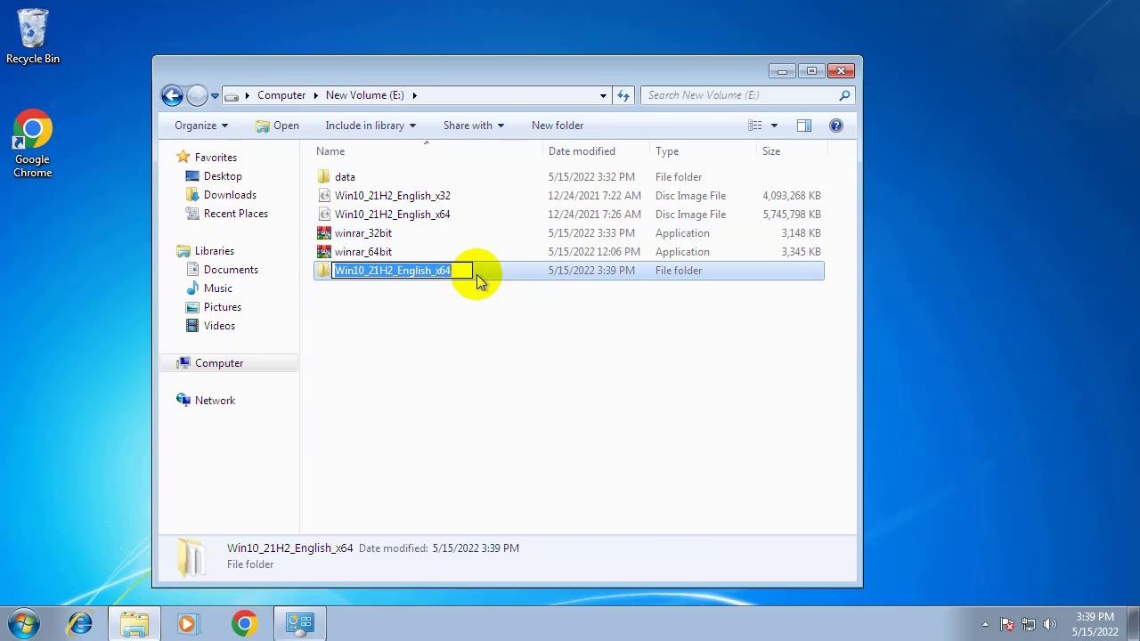
double_click(476, 274)
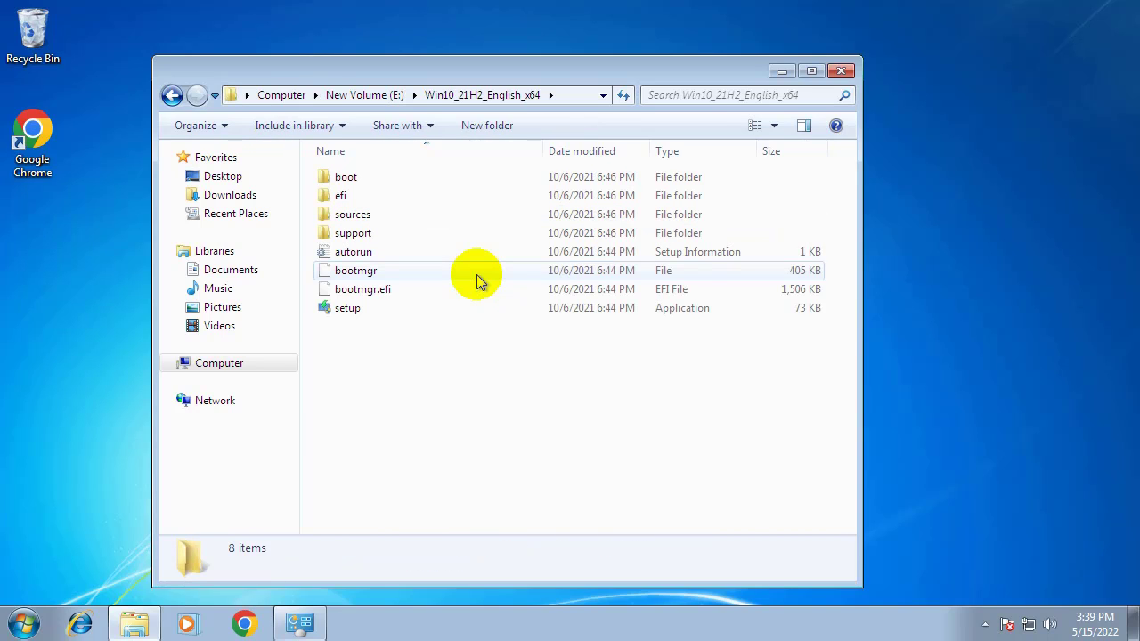
mouse_move(457, 309)
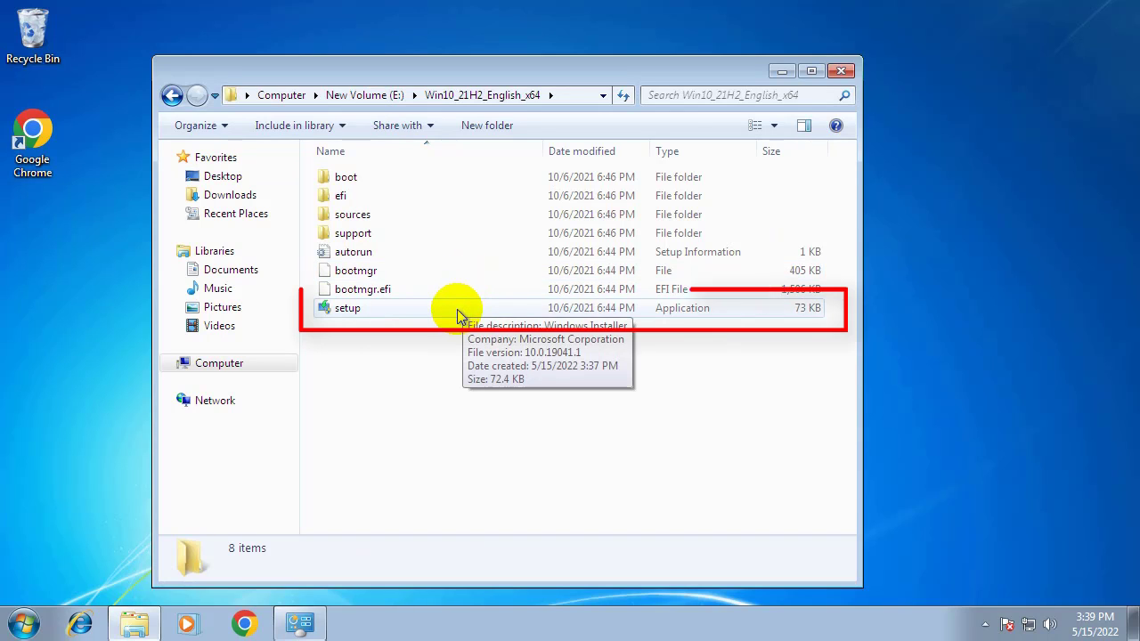
left_click(457, 309)
double_click(457, 309)
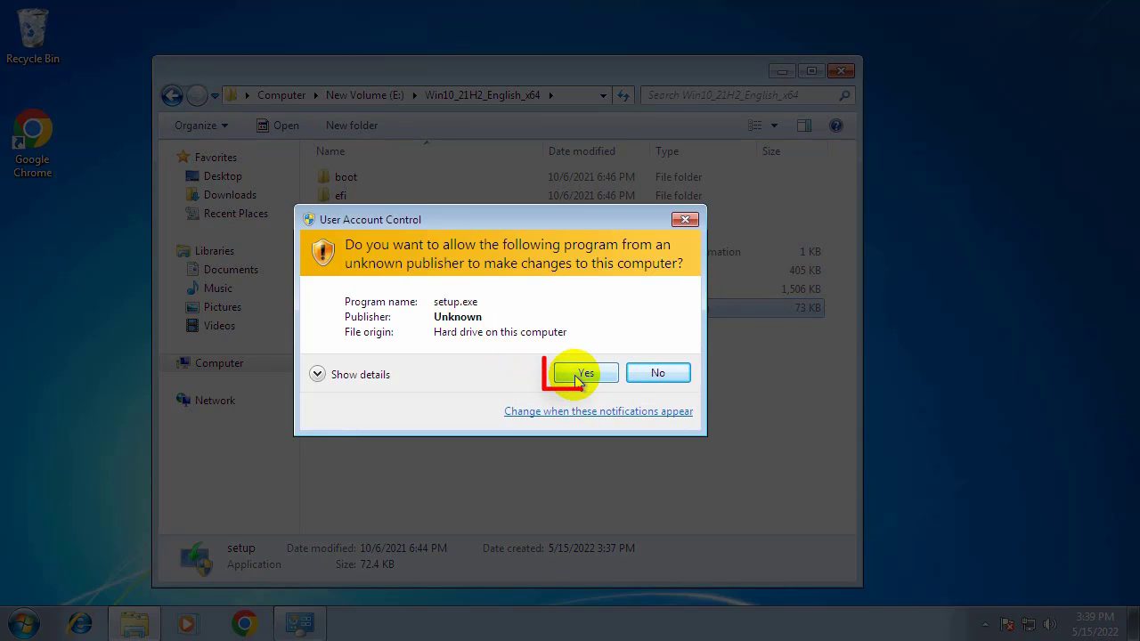
left_click(583, 374)
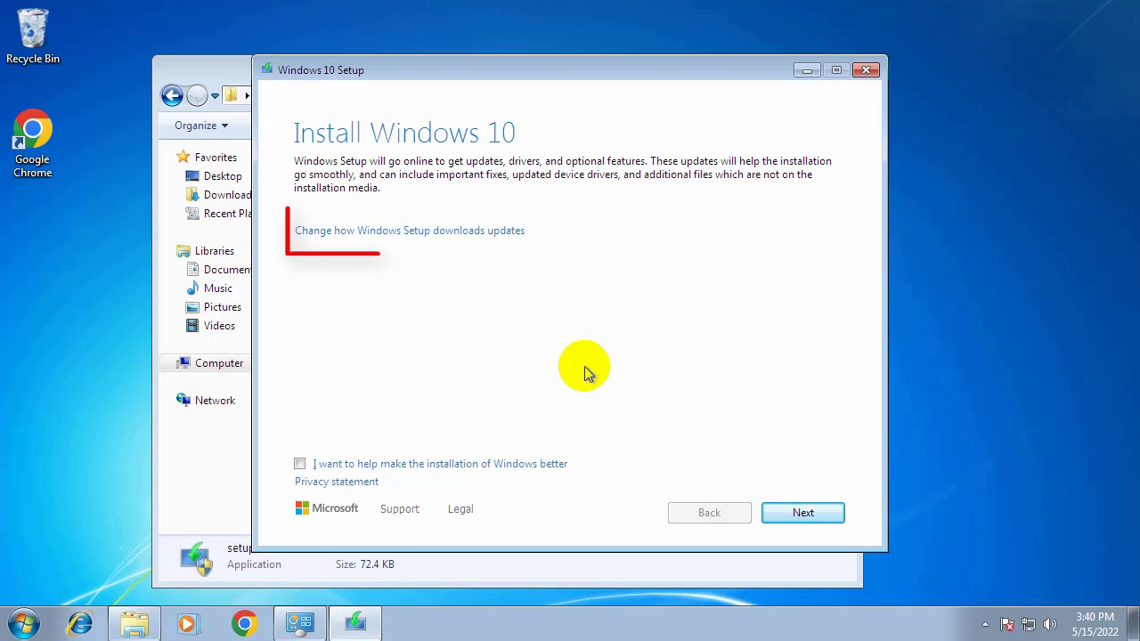
Set the setup's download of updates, drivers and optional features to Not right now and accept the license terms
left_click(474, 231)
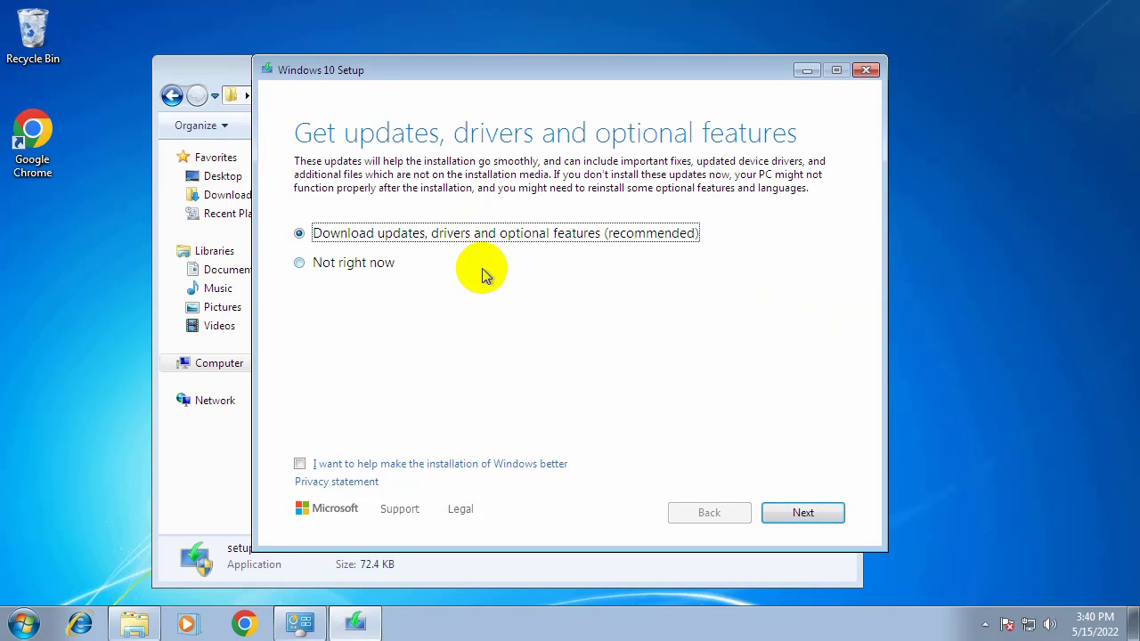
left_click(299, 265)
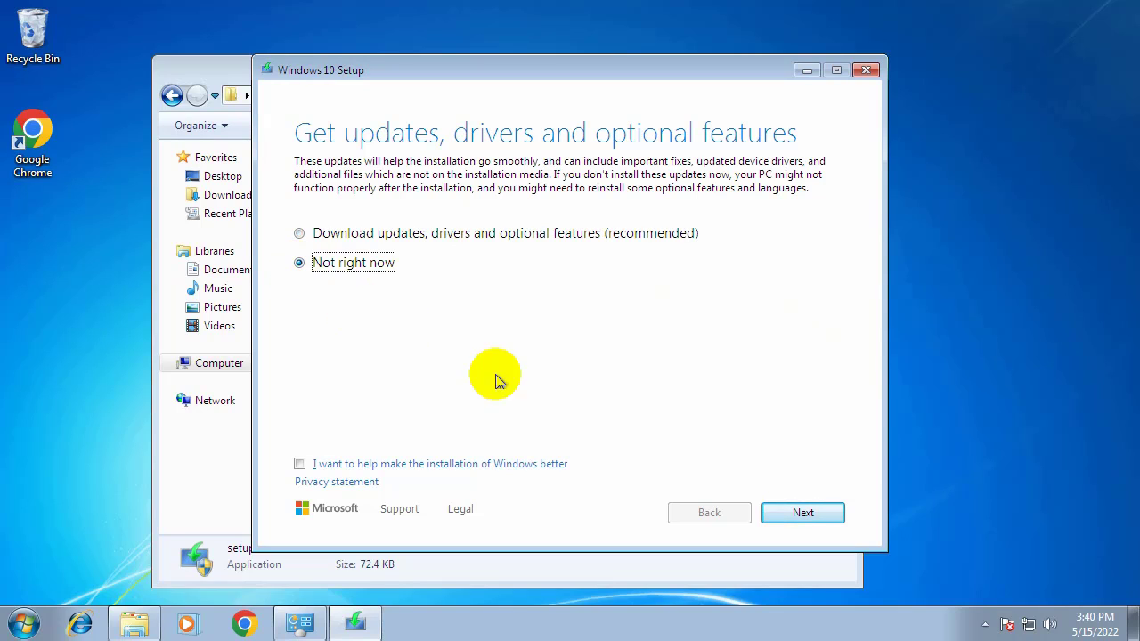
left_click(787, 520)
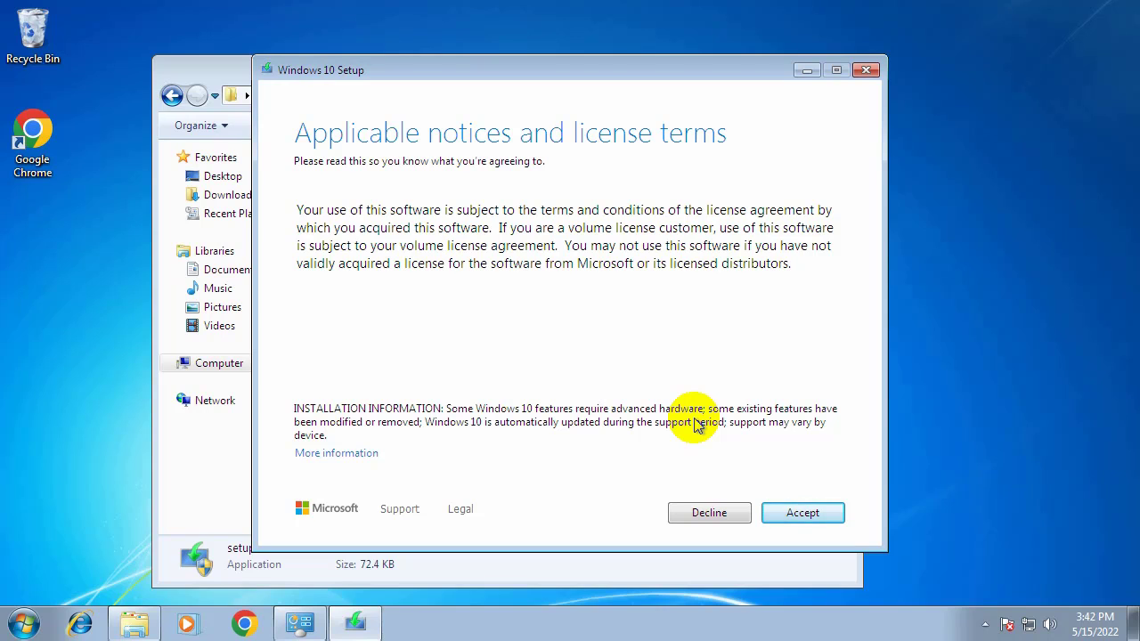
left_click(799, 514)
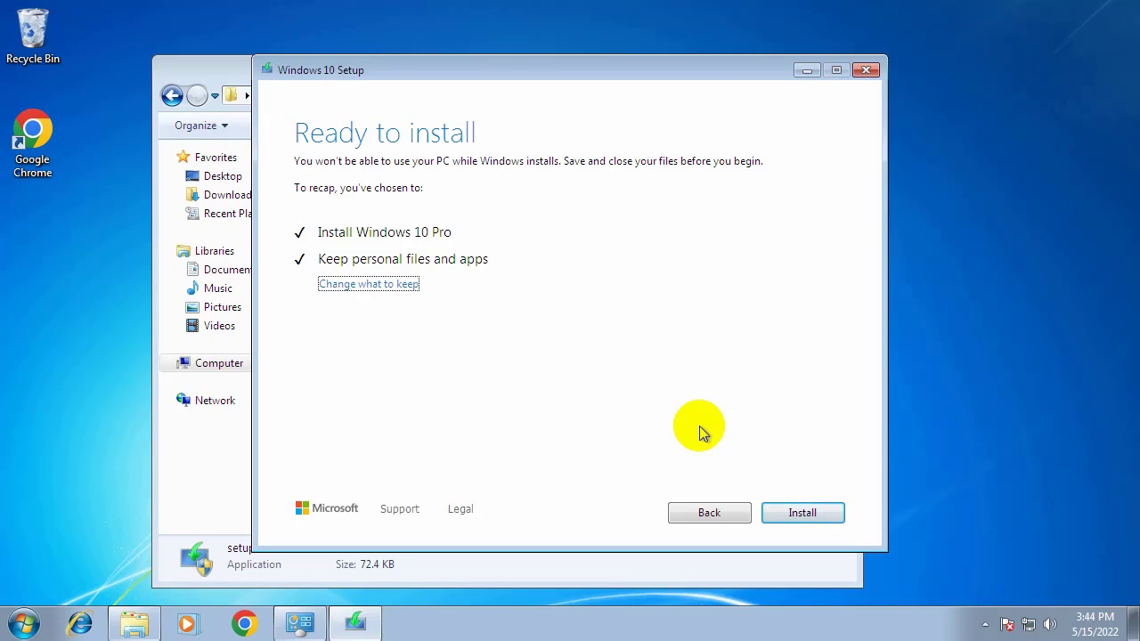
Choose to keep personal files and apps and start the Windows 10 Pro installation
left_click(408, 292)
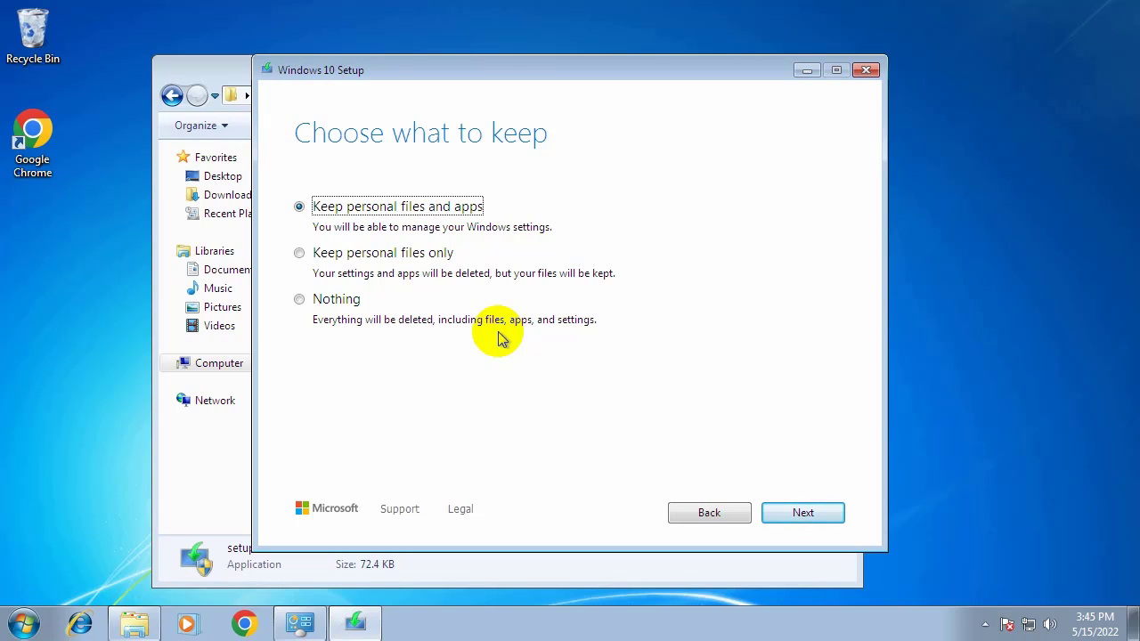
left_click(799, 514)
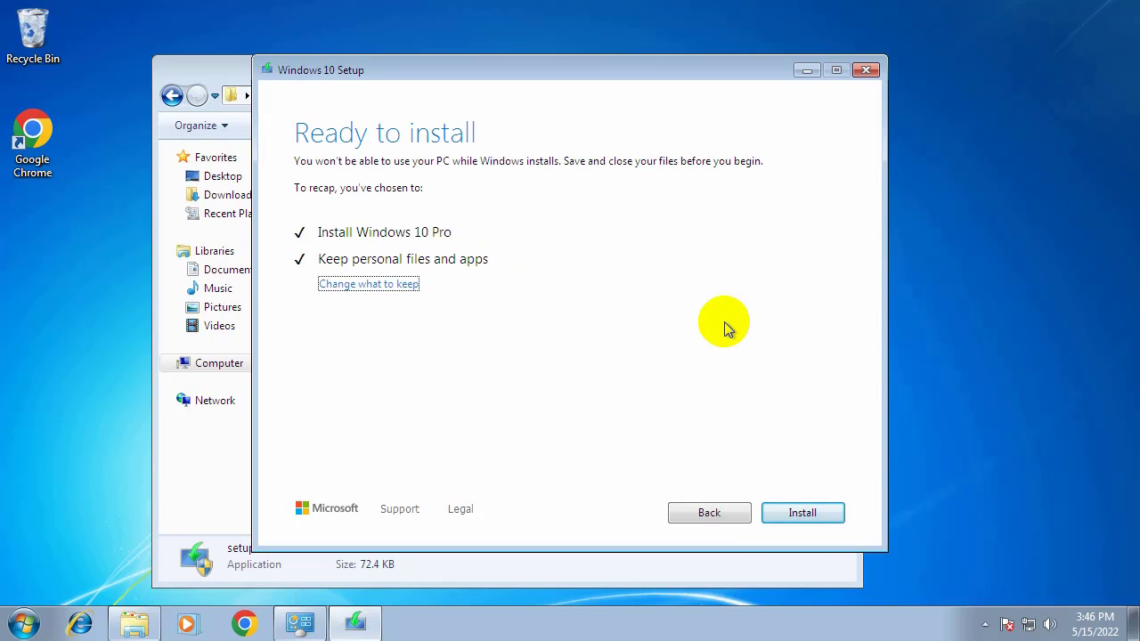
left_click(806, 516)
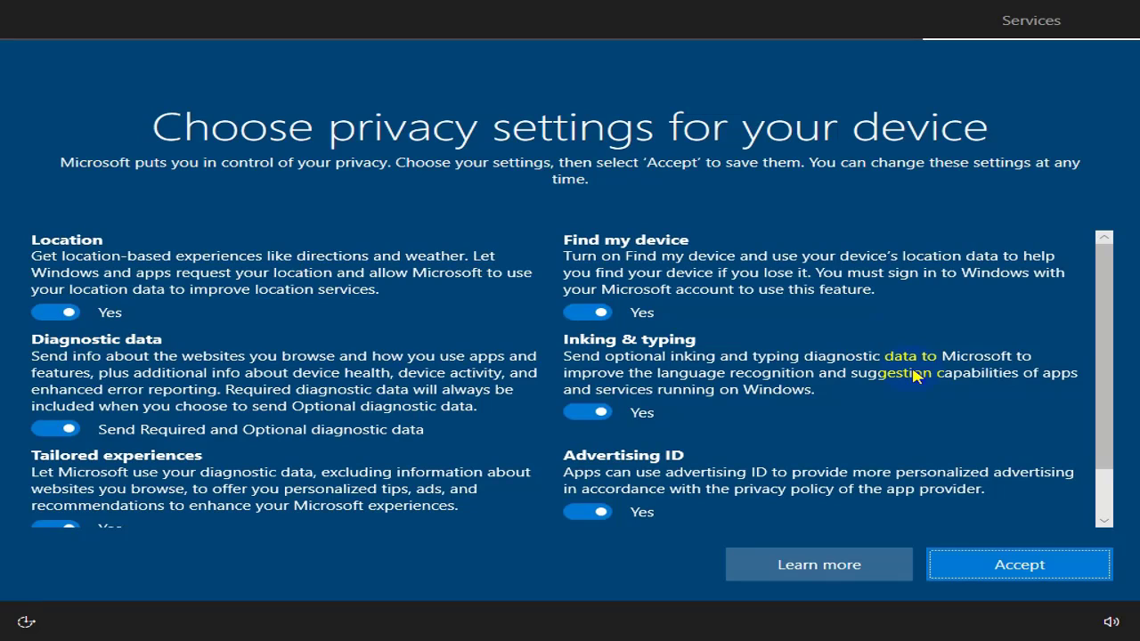
Accept the device privacy settings and dismiss the device setup notification and the Microsoft Edge prompt
left_click(1020, 569)
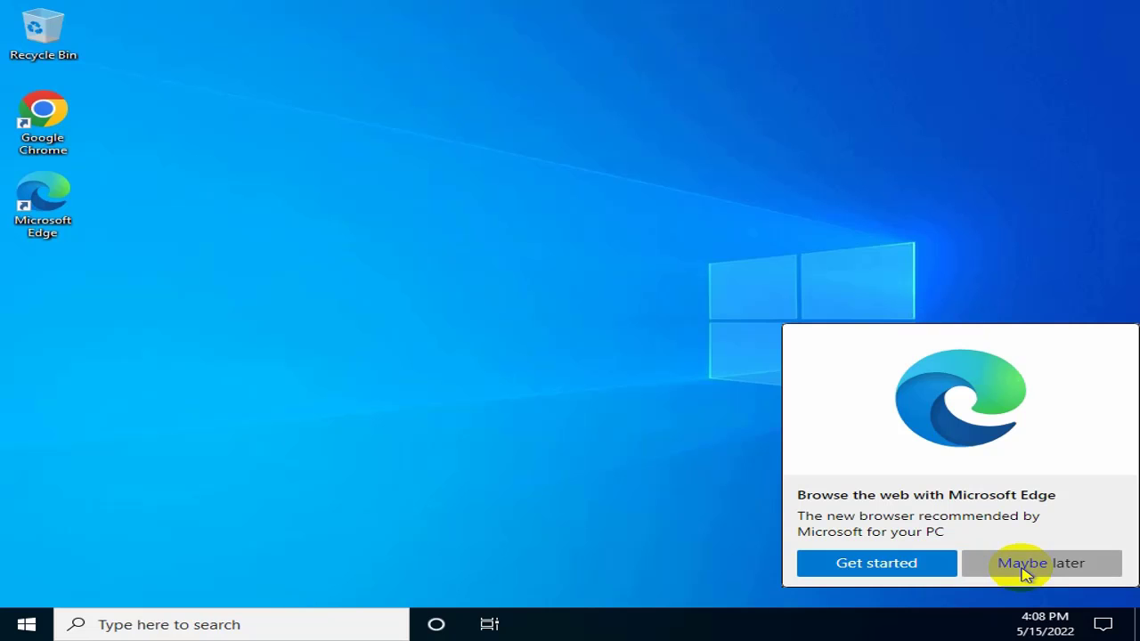
left_click(578, 448)
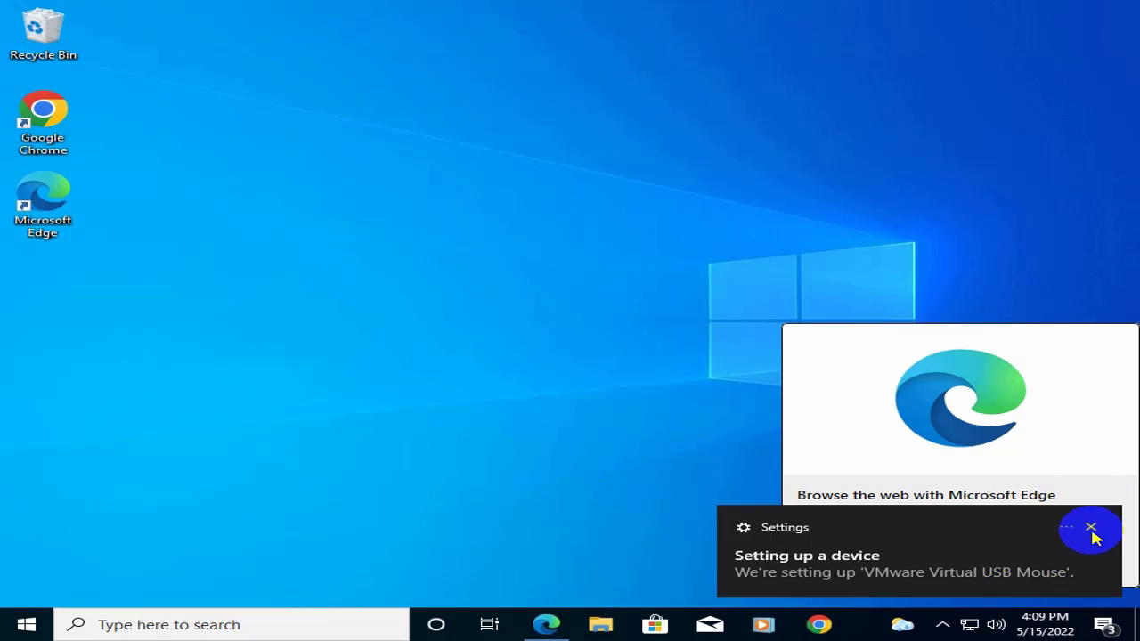
left_click(1091, 528)
left_click(987, 560)
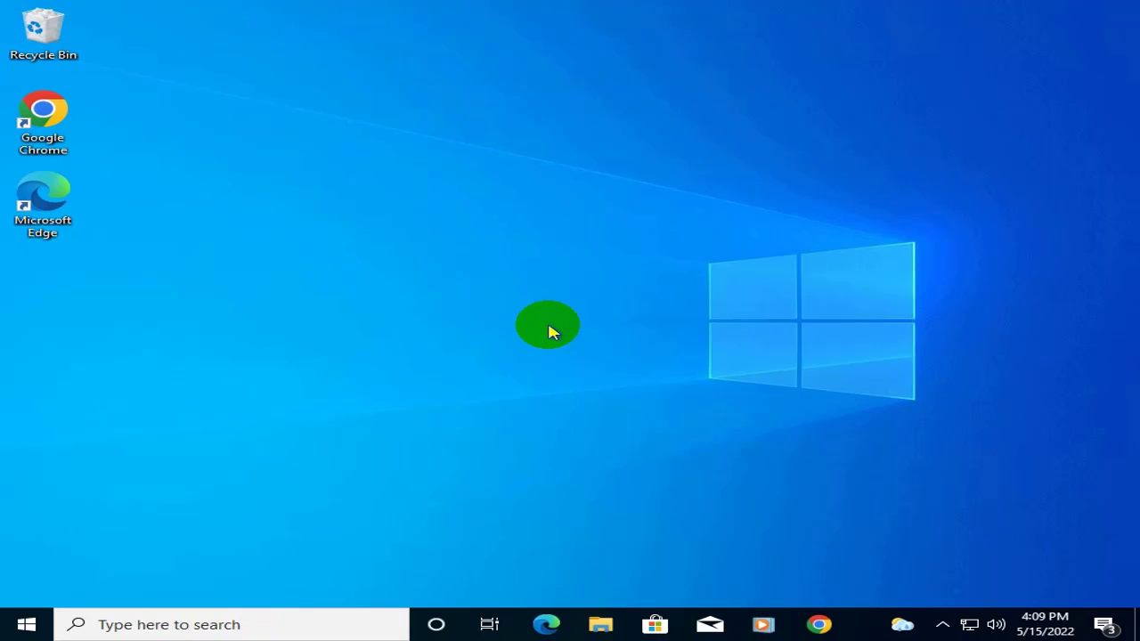
Examine the device and Windows specifications in the PC's properties and close them
left_click(602, 624)
right_click(218, 342)
left_click(300, 560)
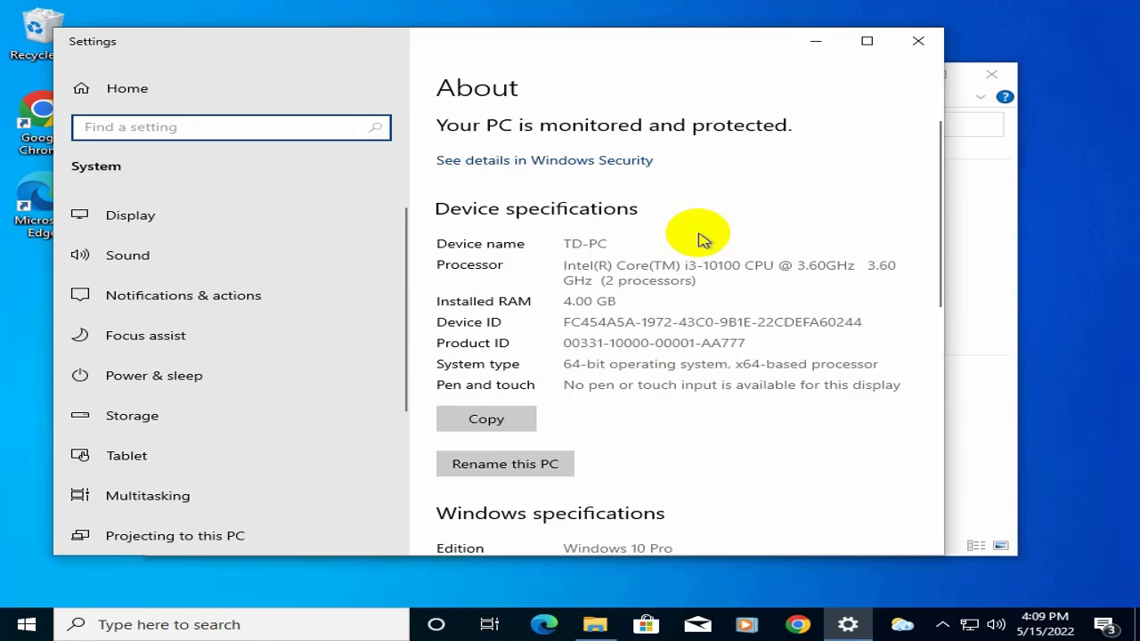
left_click(867, 41)
scroll(926, 293, "down", 3)
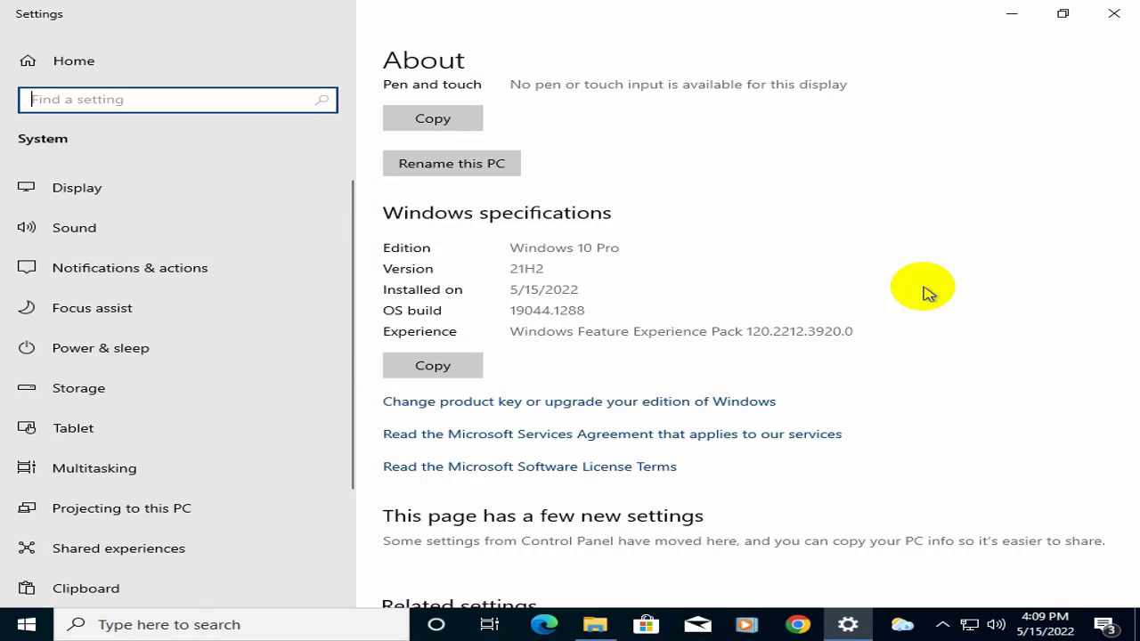
scroll(926, 292, "down", 1)
left_click(1111, 15)
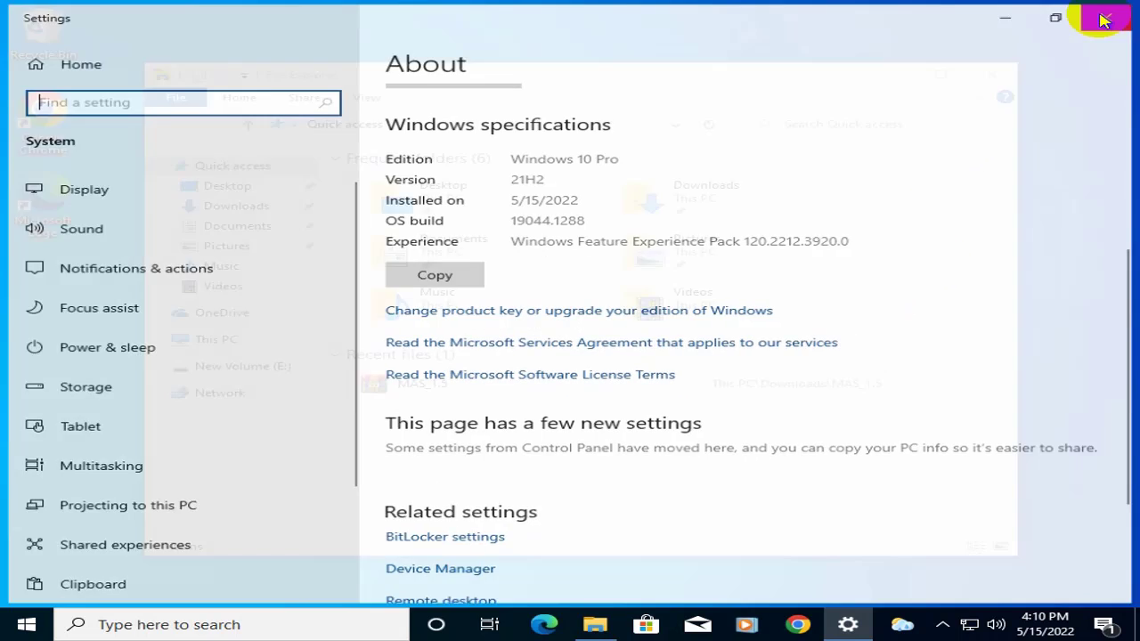
Check for Windows updates in the Update & Security settings and minimize the settings window
left_click(29, 627)
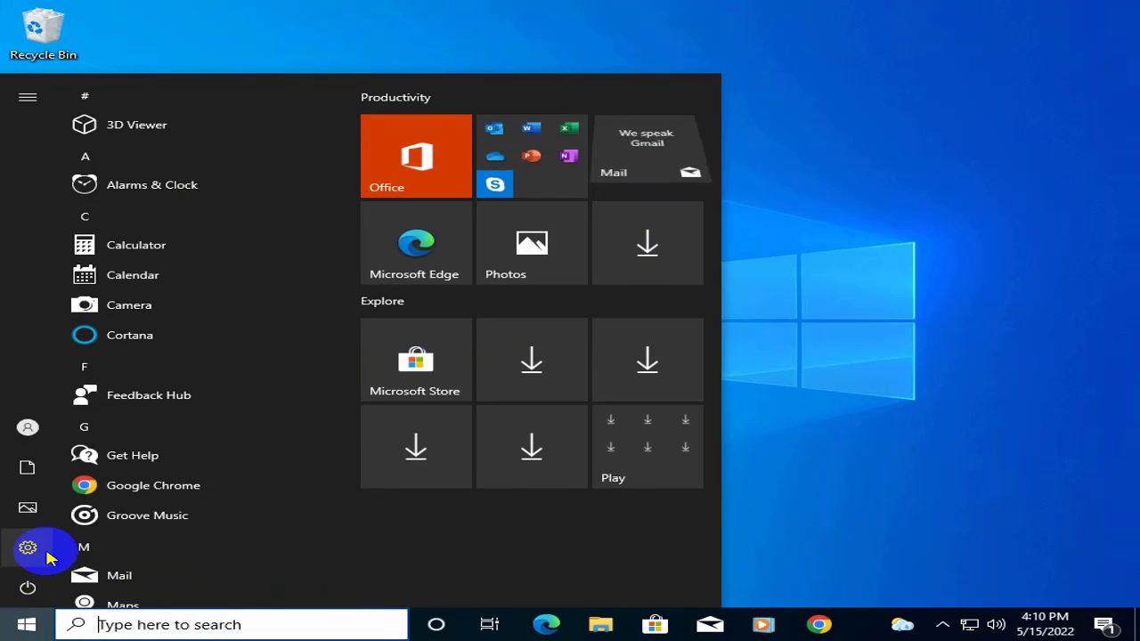
left_click(30, 547)
scroll(311, 549, "down", 1)
left_click(309, 550)
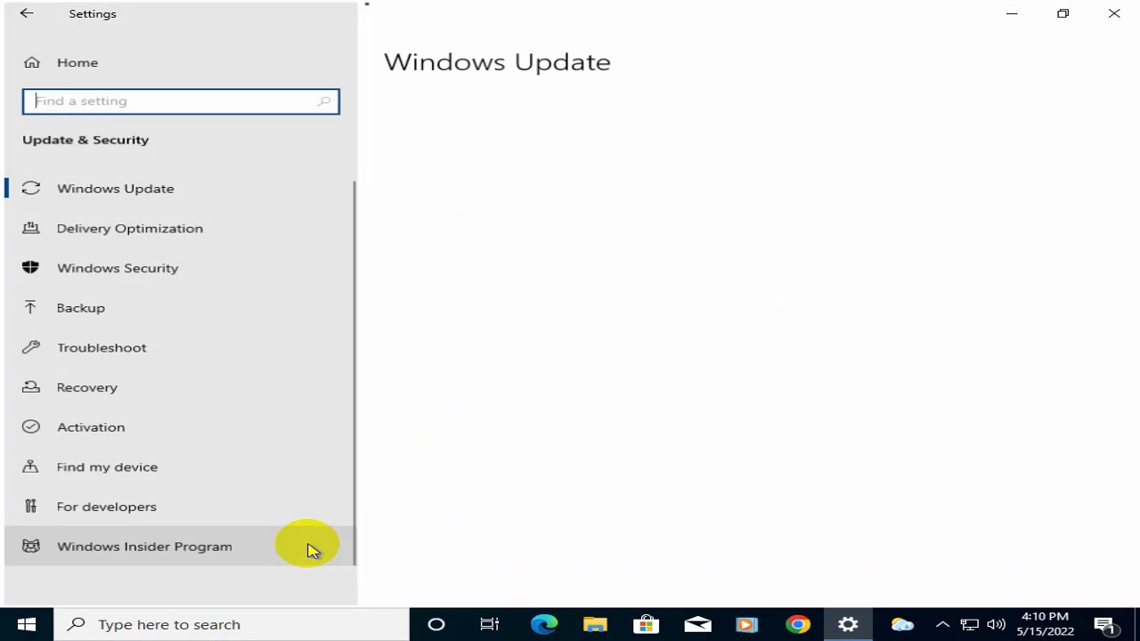
left_click(512, 168)
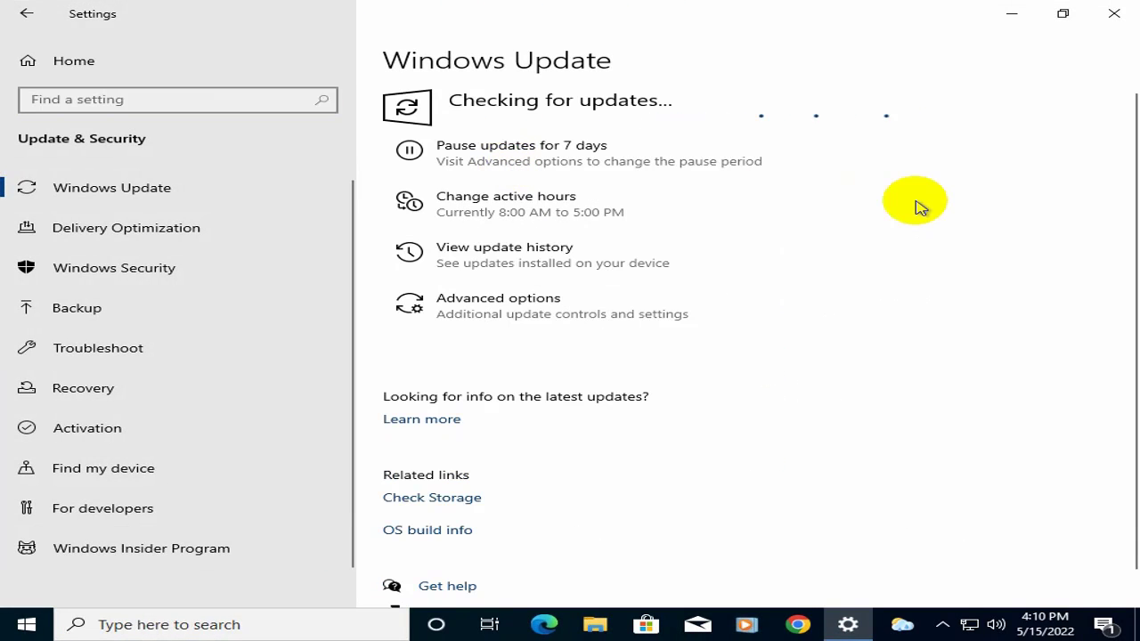
left_click(1012, 16)
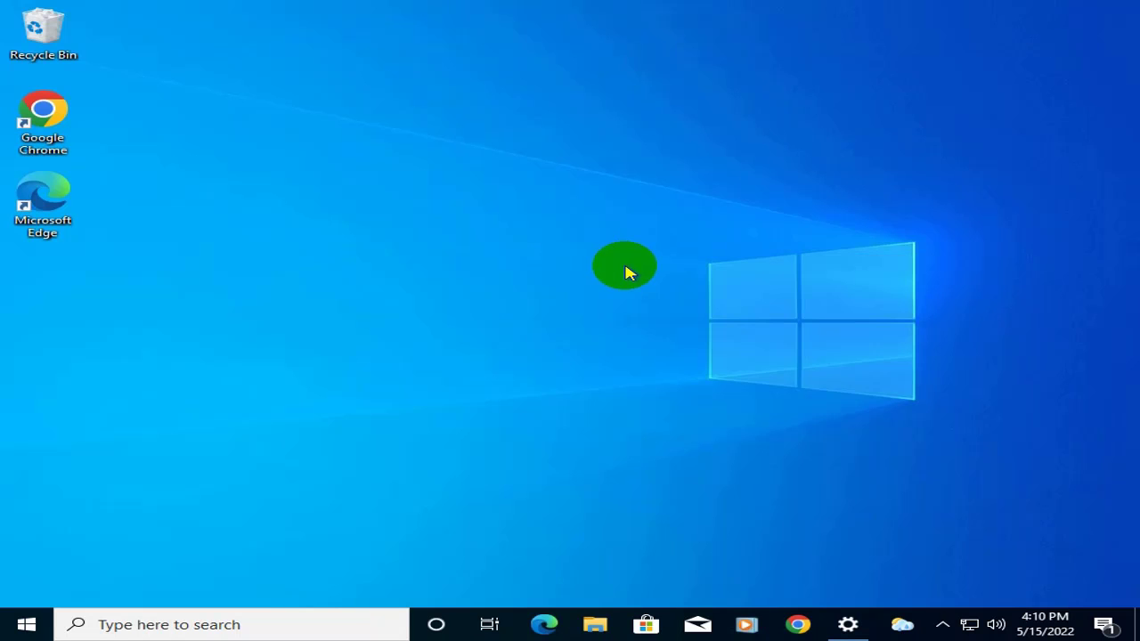
Review the Windows activation status in the Update & Security settings and minimize the window
left_click(26, 623)
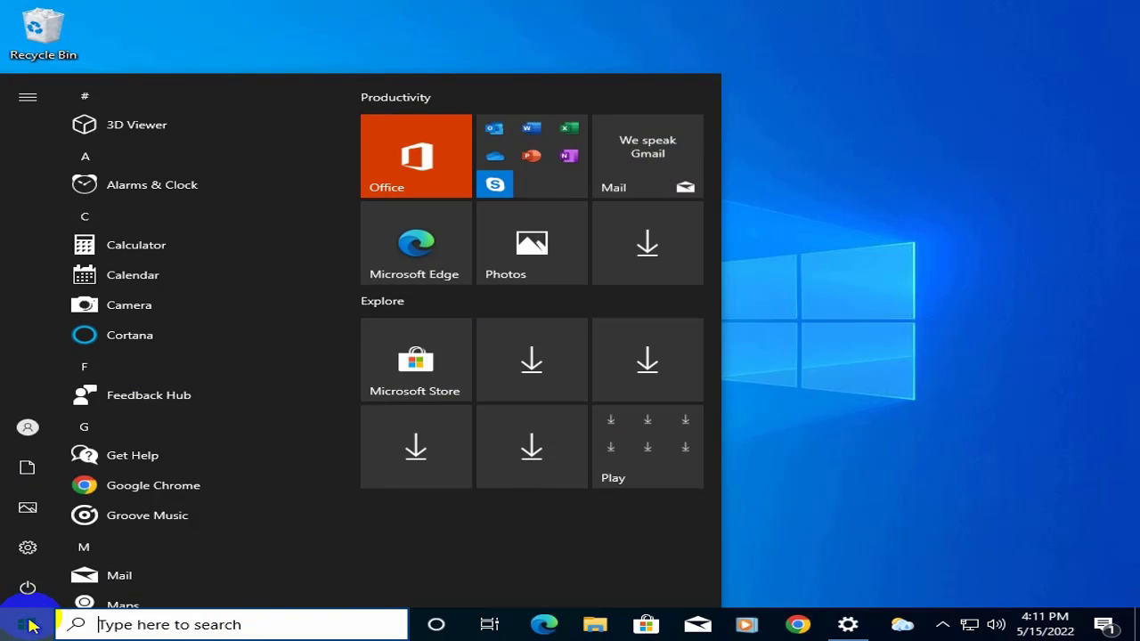
left_click(26, 547)
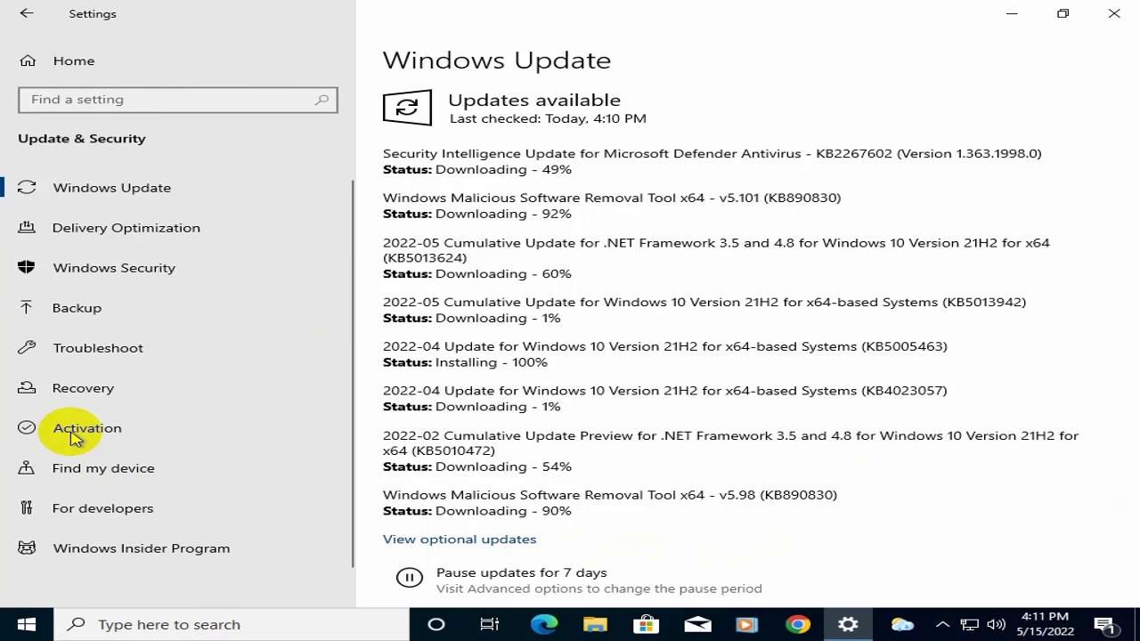
left_click(76, 431)
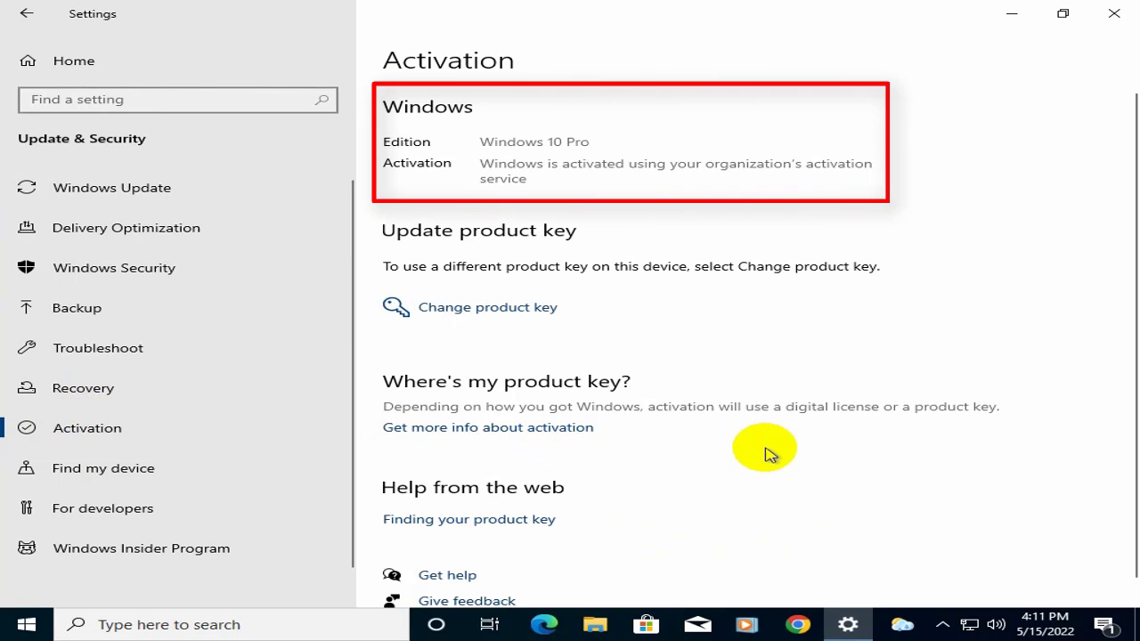
scroll(764, 454, "down", 1)
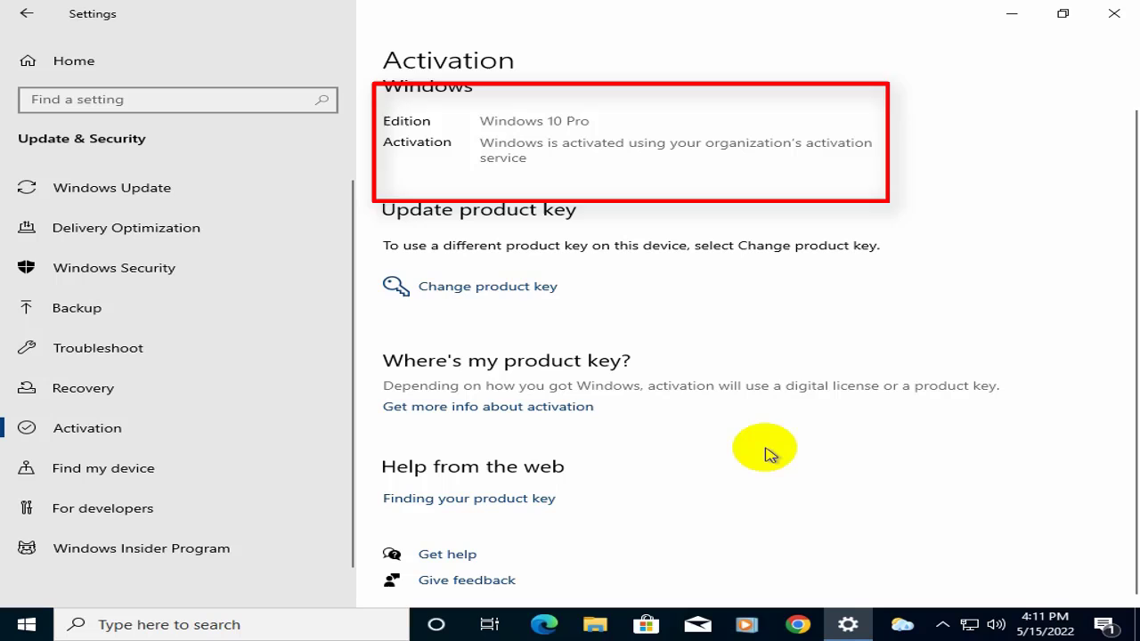
left_click(1015, 18)
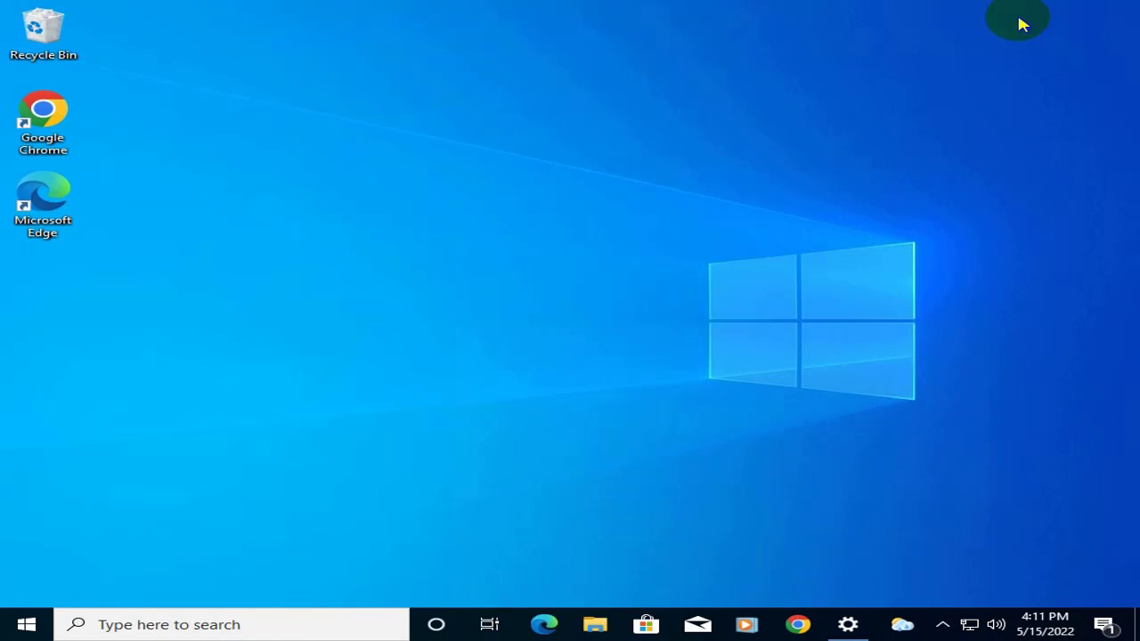